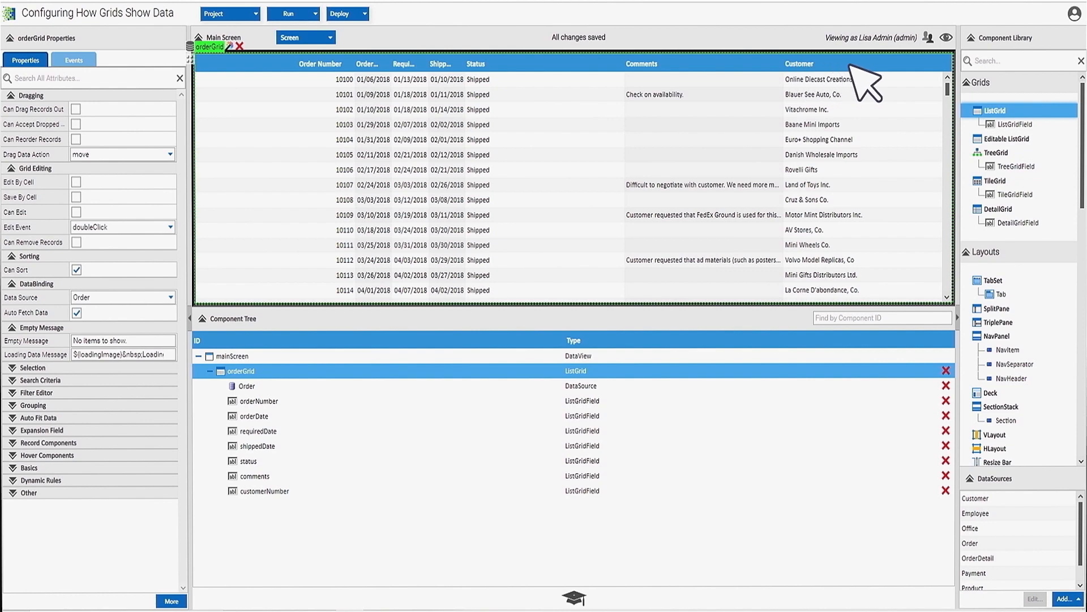
Hide the Comments column in the order grid and sort the orders by Customer in ascending order.
{"action": "right_click", "coordinate": [904, 65]}
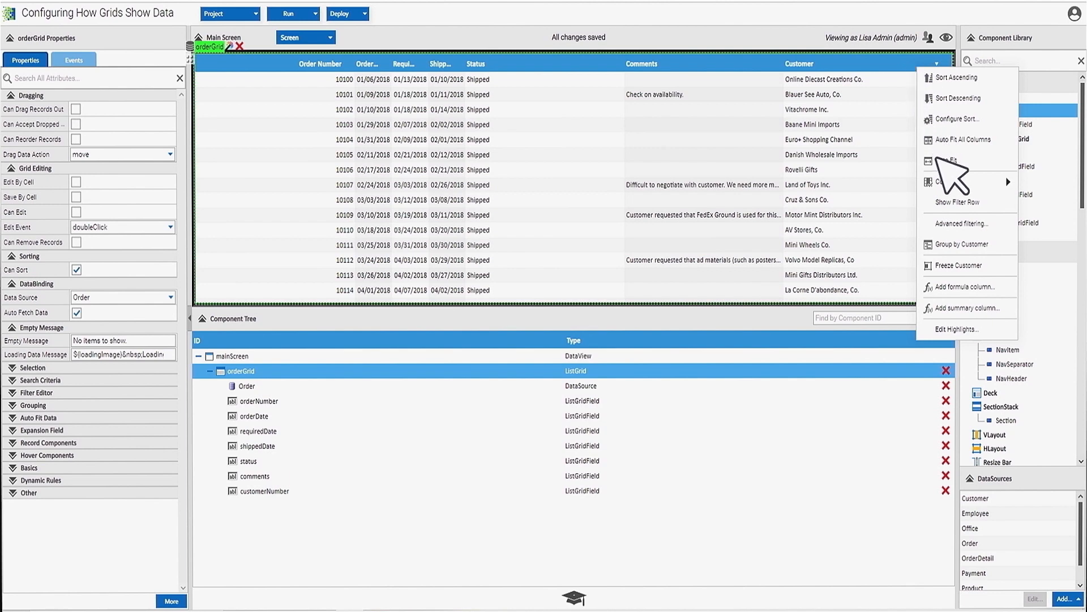
{"action": "mouse_move", "coordinate": [947, 181]}
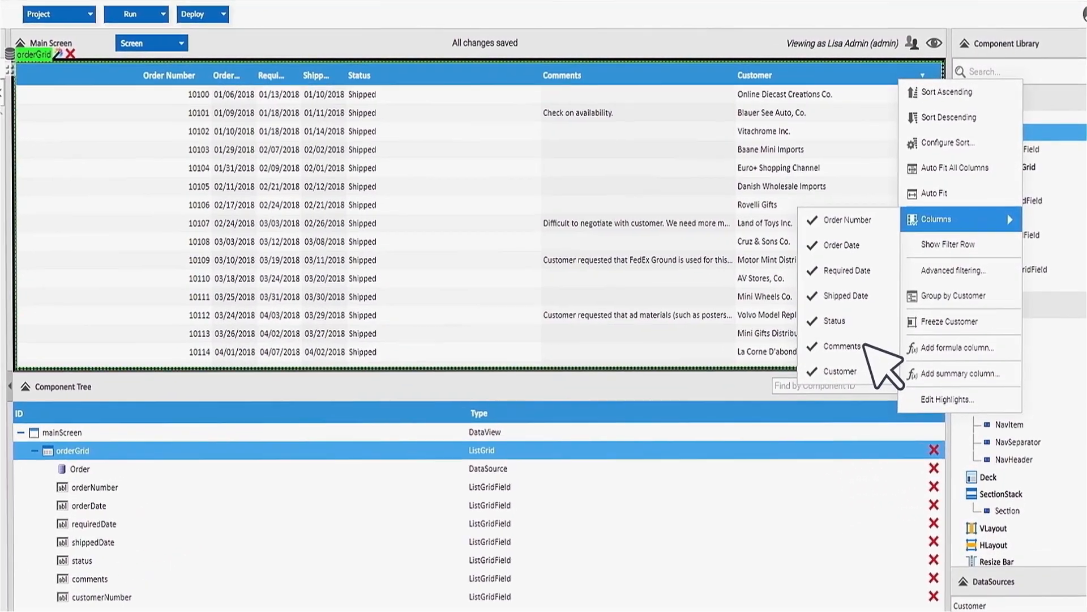
{"action": "left_click", "coordinate": [865, 345]}
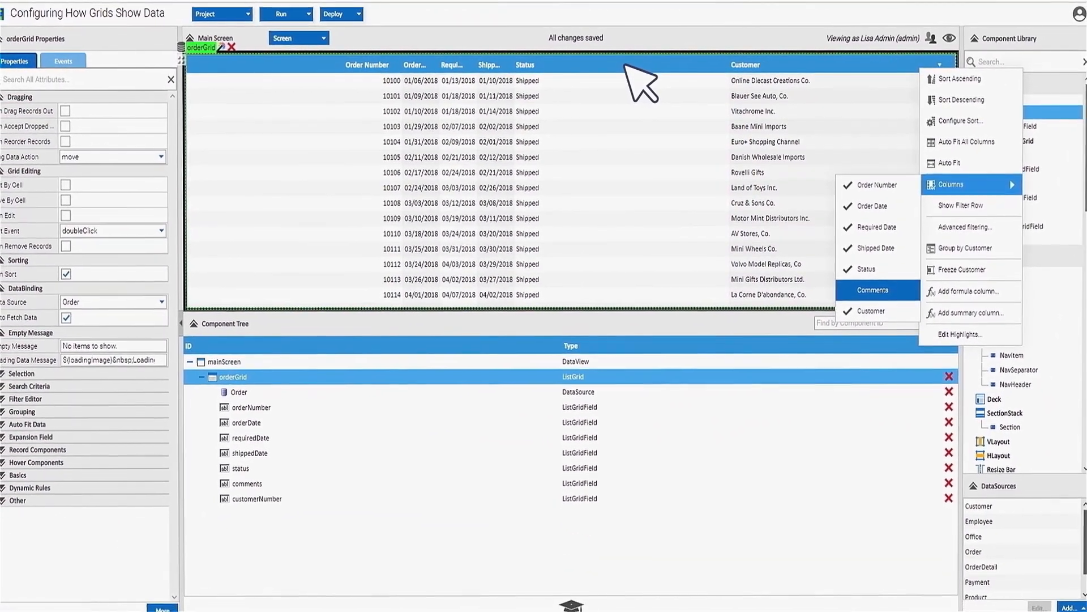
{"action": "left_click", "coordinate": [984, 78]}
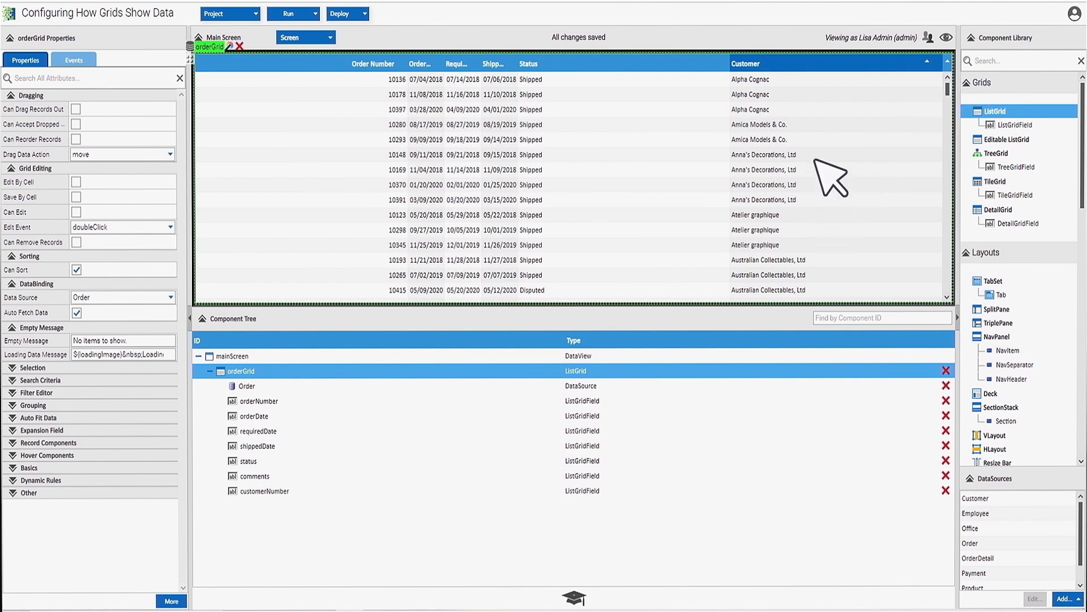
Add a second sort level to the order grid on Order Number in Descending order, below the Customer level, and apply it.
{"action": "right_click", "coordinate": [817, 63]}
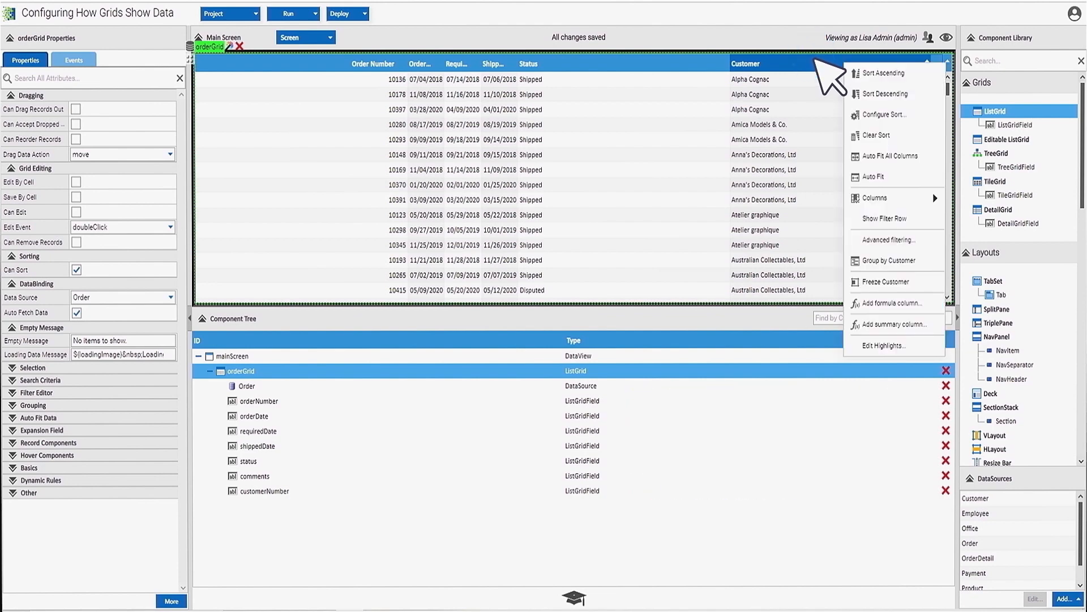
{"action": "left_click", "coordinate": [918, 114]}
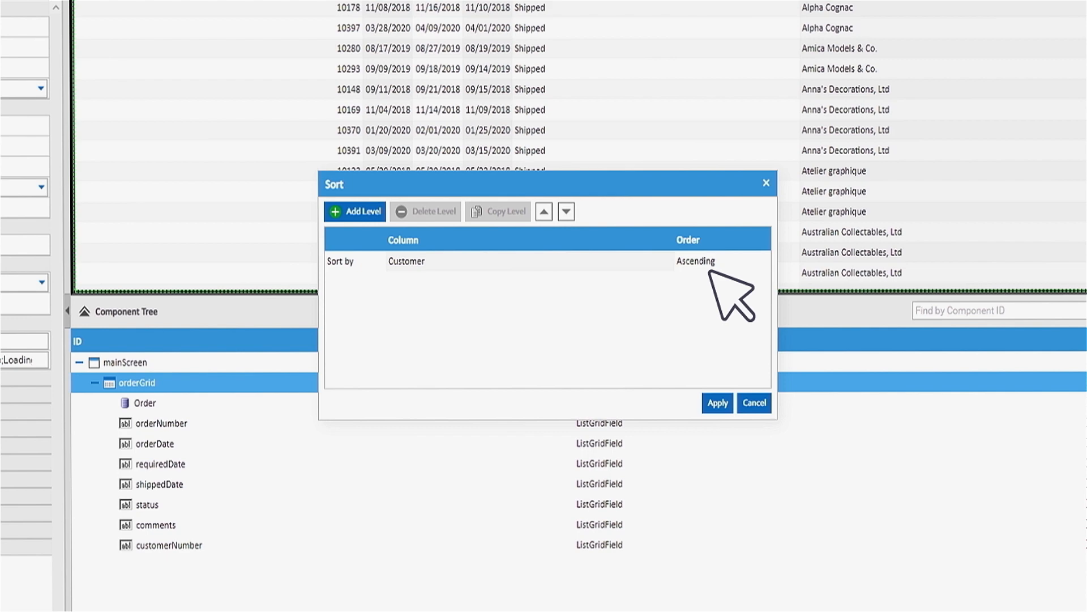
{"action": "left_click", "coordinate": [370, 213]}
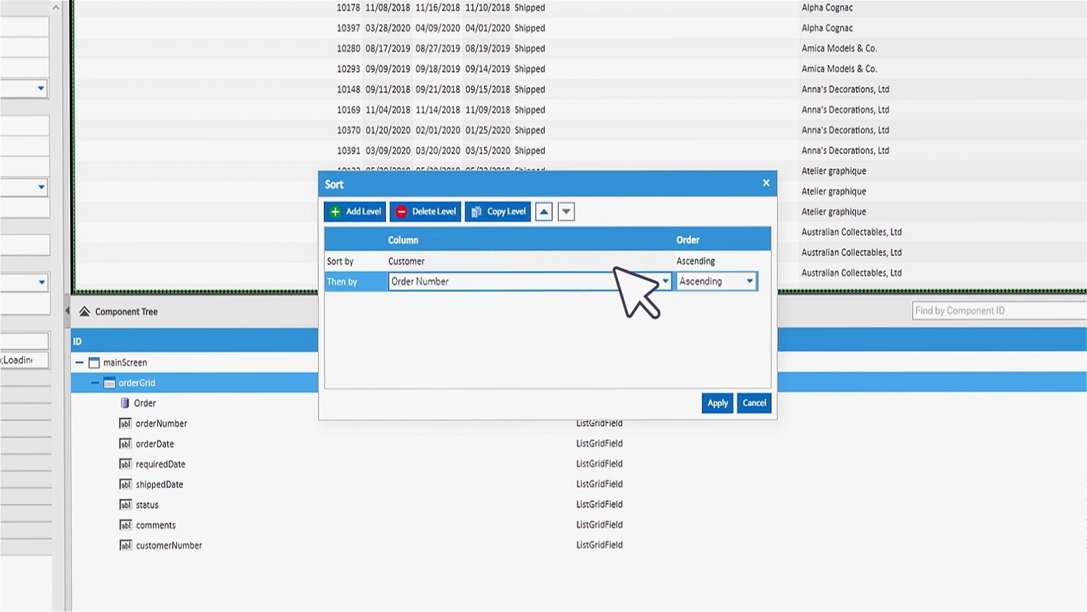
{"action": "left_click", "coordinate": [663, 277]}
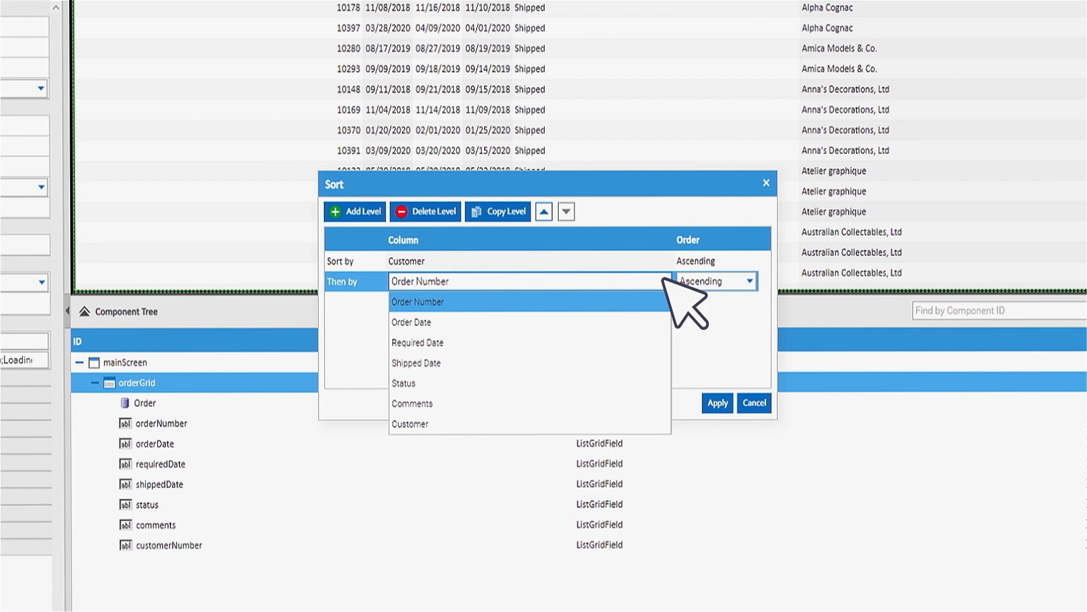
{"action": "left_click", "coordinate": [664, 278]}
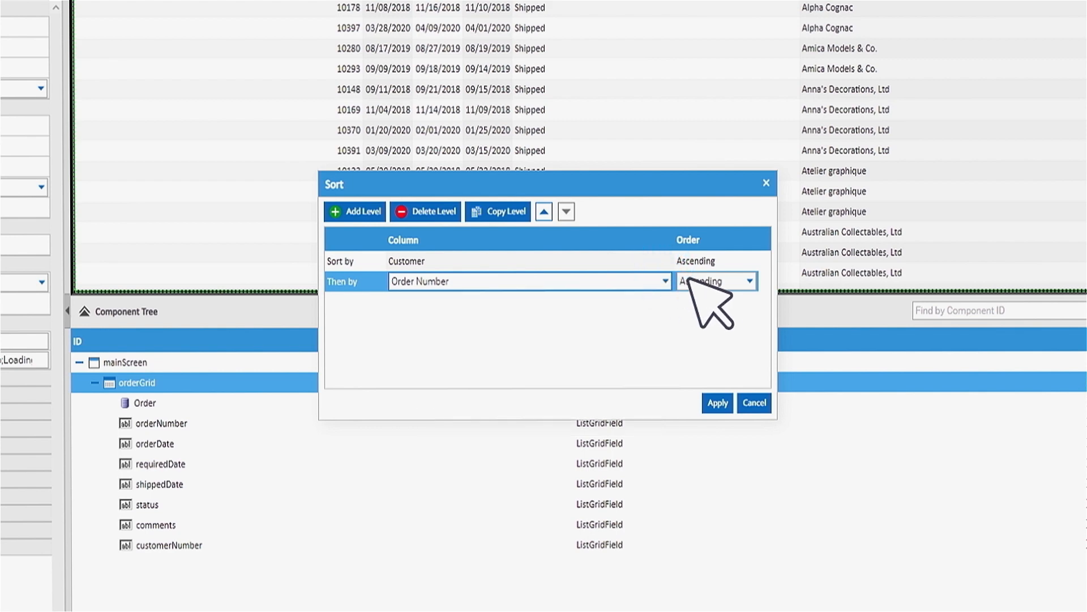
{"action": "left_click", "coordinate": [749, 281]}
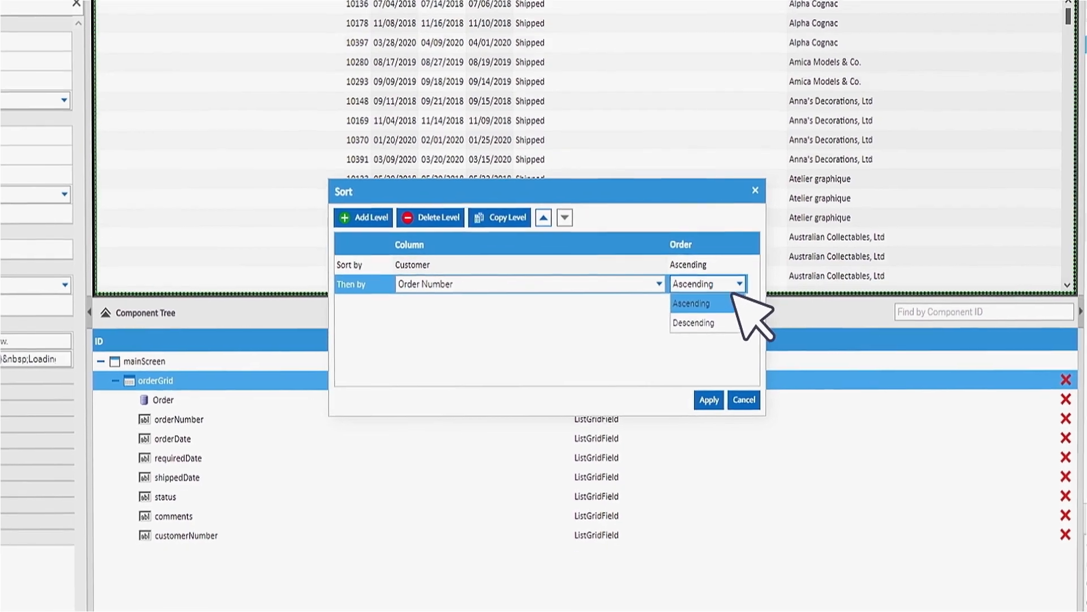
{"action": "left_click", "coordinate": [700, 322]}
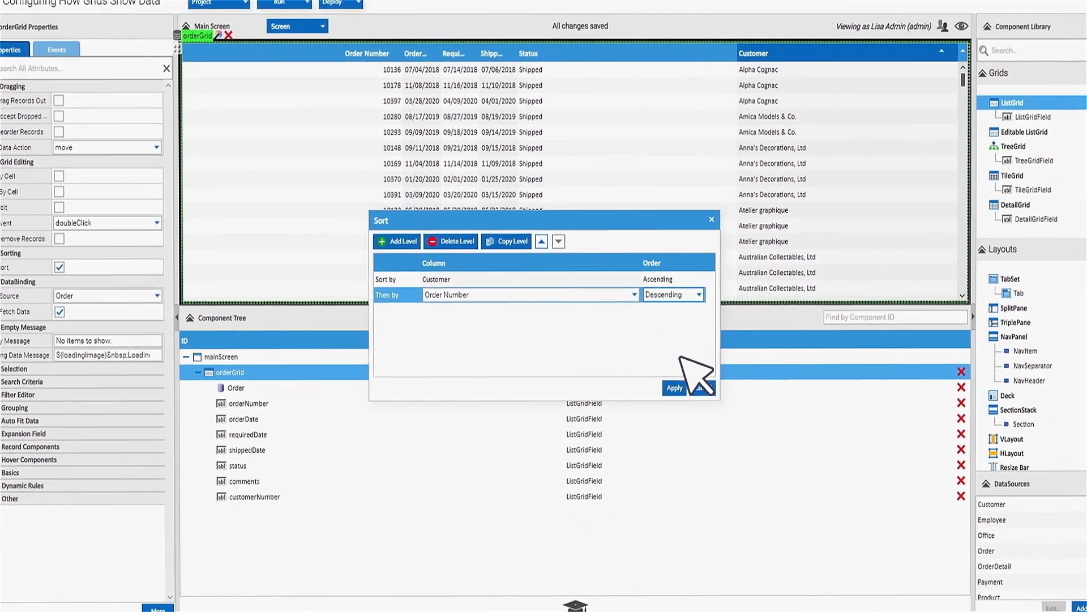
{"action": "left_click", "coordinate": [679, 389]}
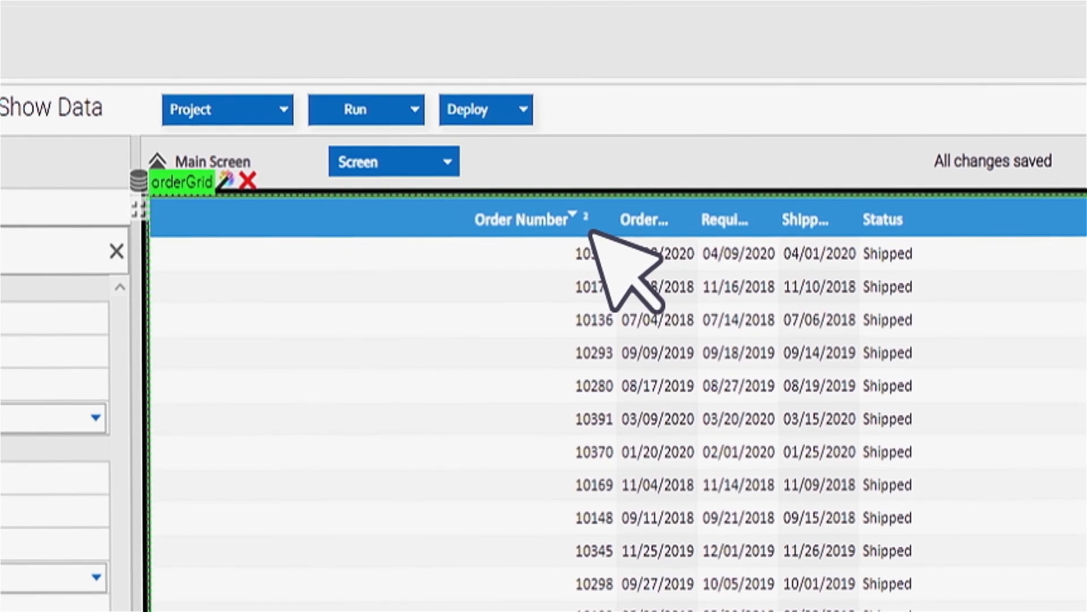
Try to clear the sort from the Order Number column.
{"action": "left_click", "coordinate": [589, 231]}
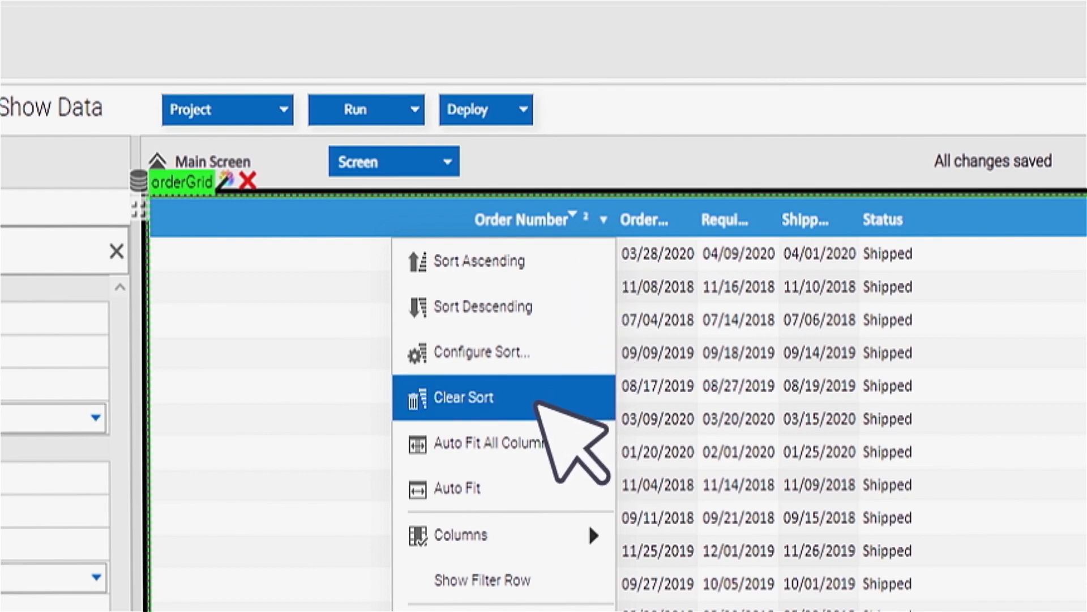
{"action": "left_click", "coordinate": [537, 403]}
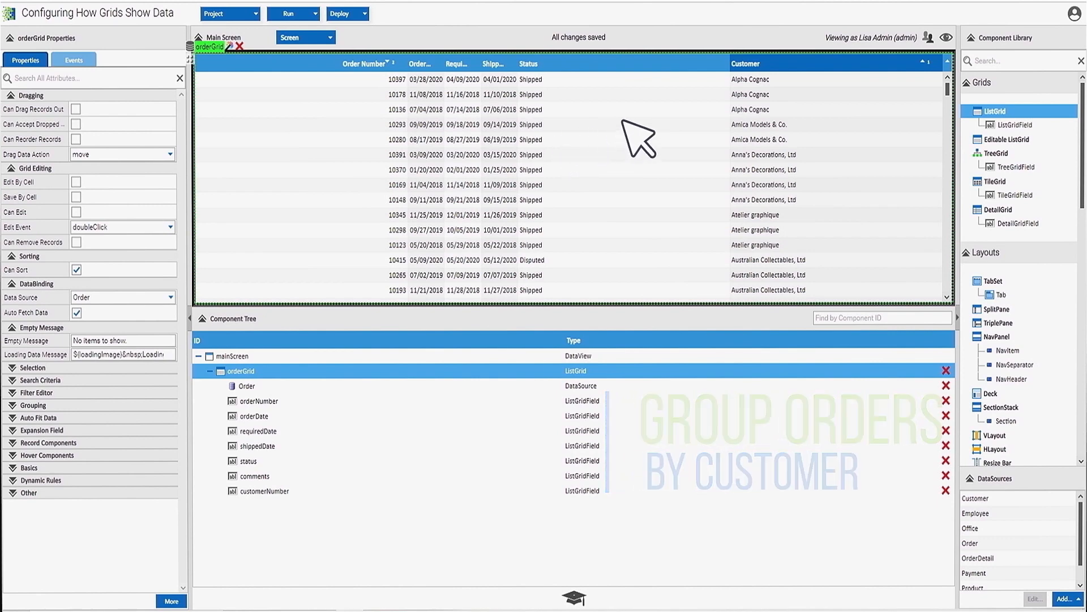
Group the orders by Customer, then collapse and re-expand the Alpha Cognac group.
{"action": "right_click", "coordinate": [856, 64]}
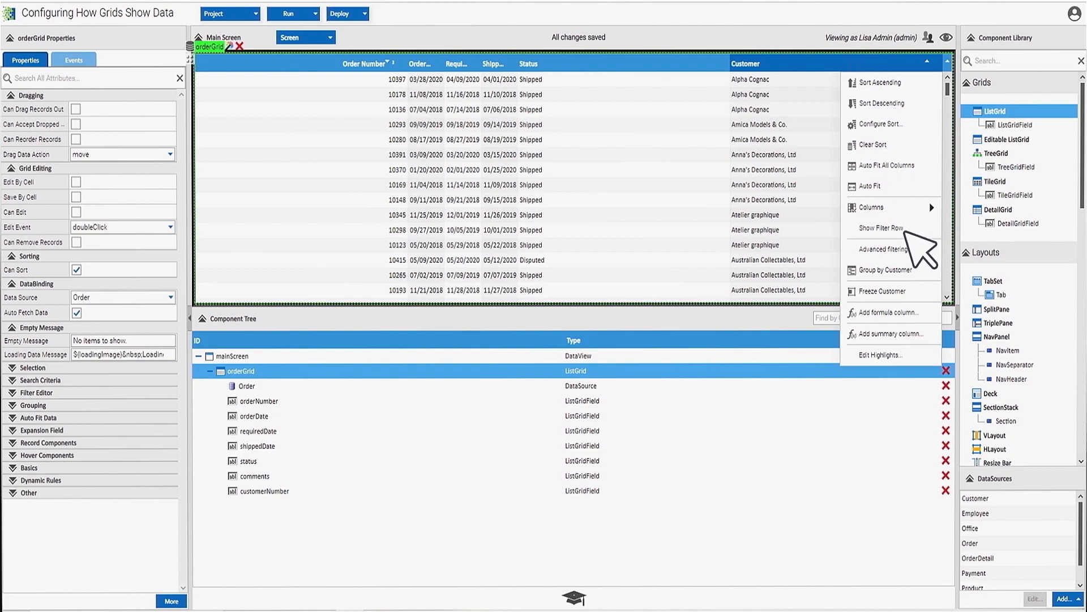
{"action": "left_click", "coordinate": [918, 270]}
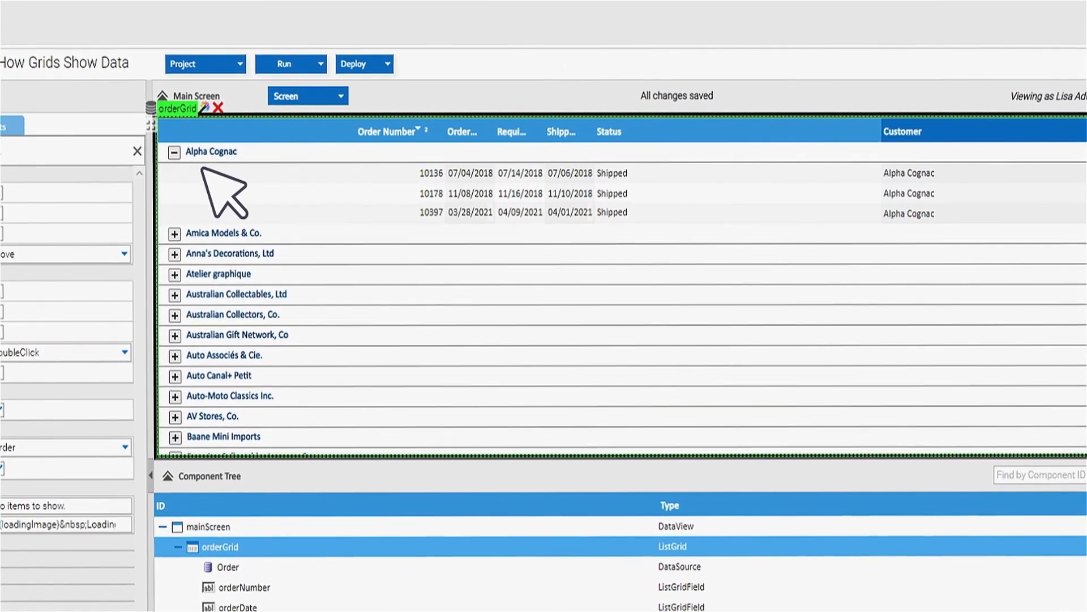
{"action": "left_click", "coordinate": [175, 153]}
{"action": "left_click", "coordinate": [174, 153]}
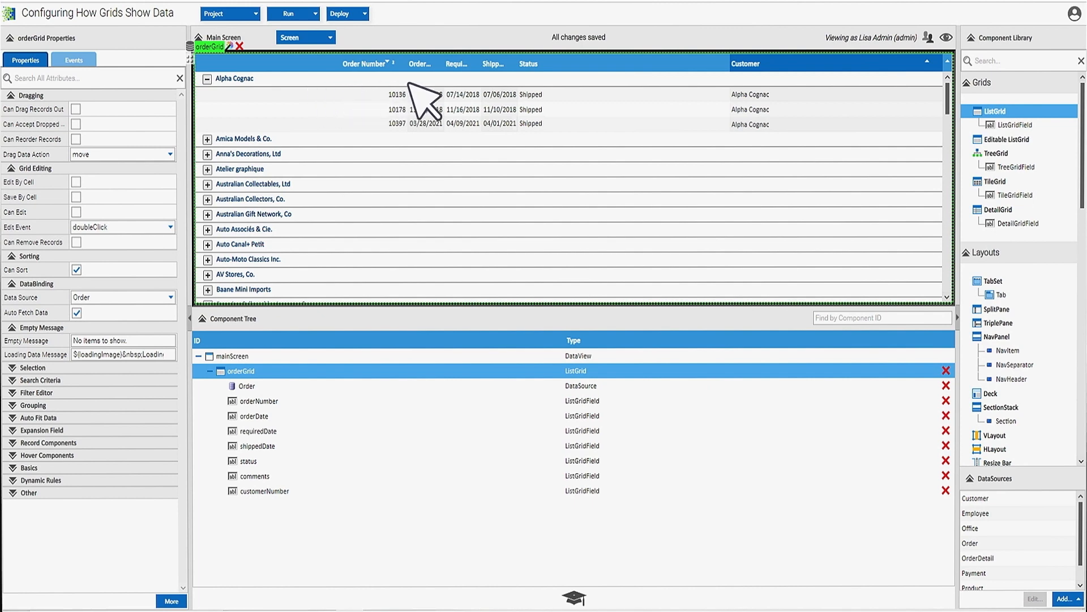
Show the order grid's filter row and look through the choices of the Customer filter.
{"action": "right_click", "coordinate": [848, 60]}
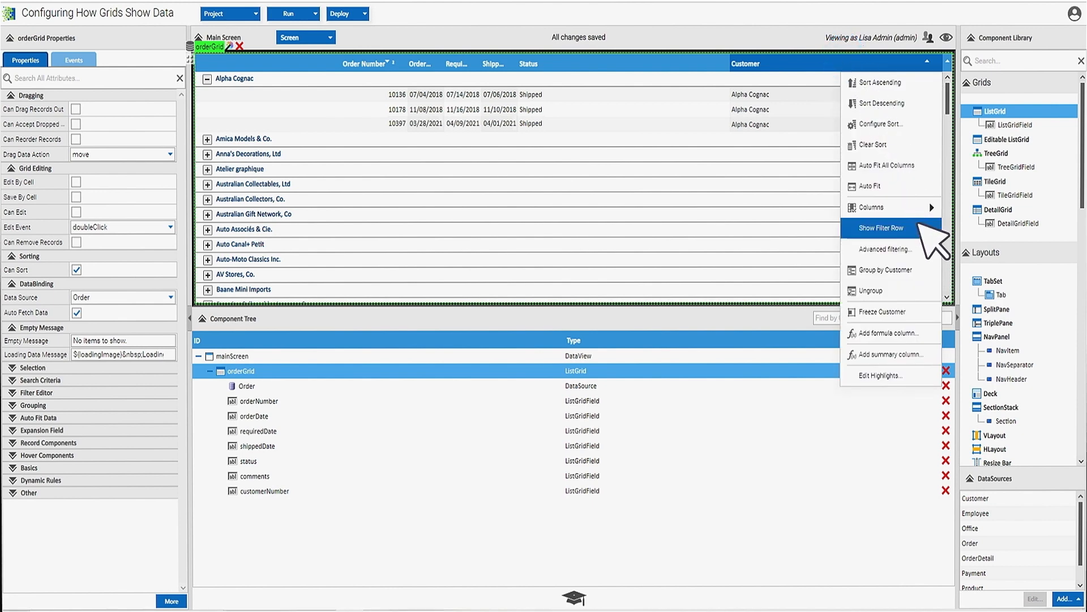
{"action": "left_click", "coordinate": [929, 237]}
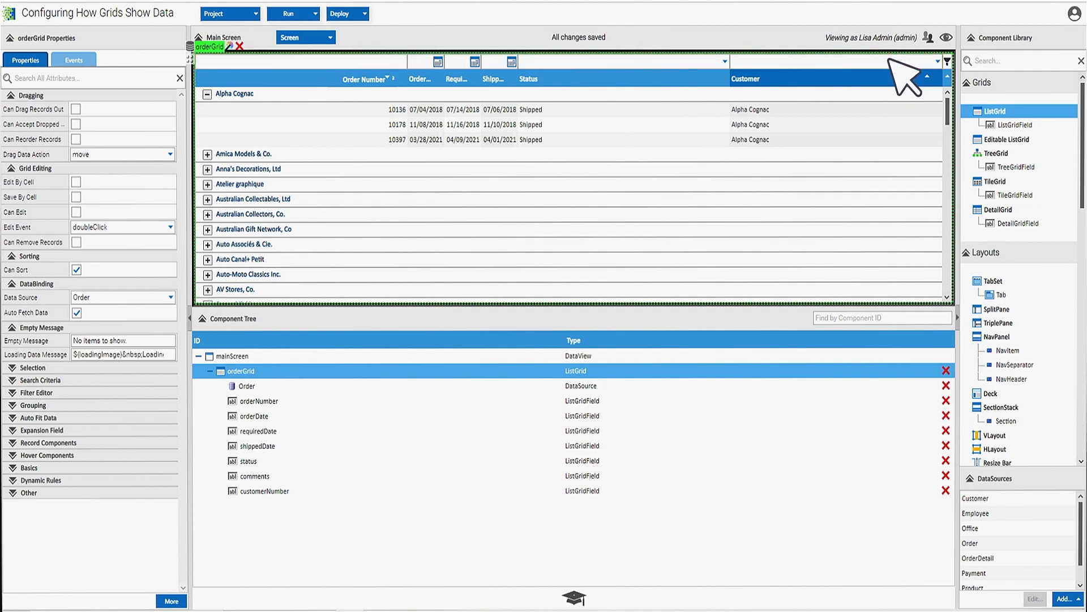
{"action": "left_click", "coordinate": [947, 60]}
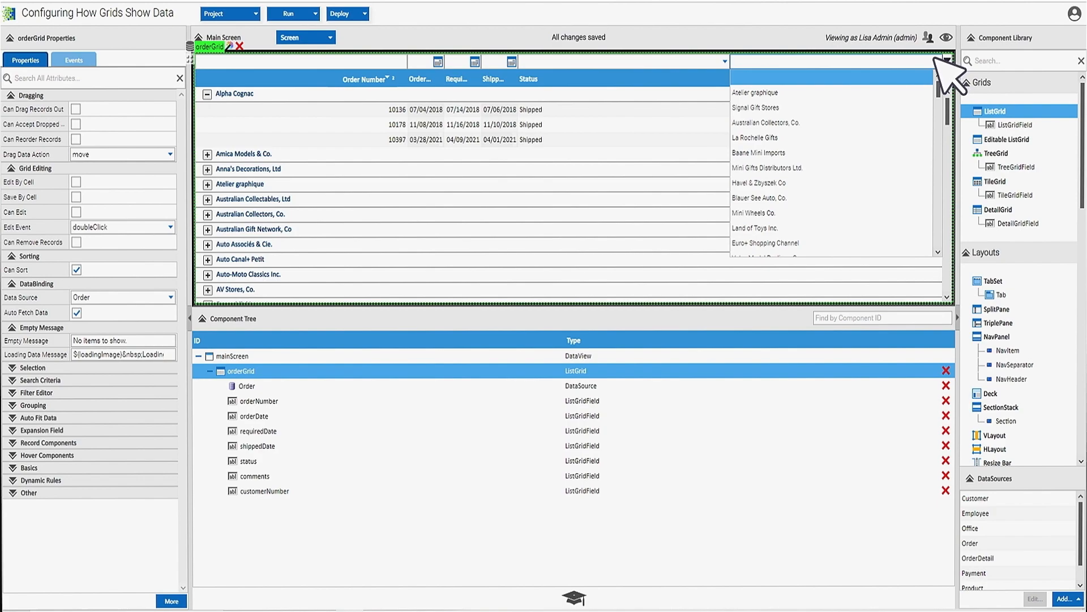
{"action": "left_click", "coordinate": [936, 57]}
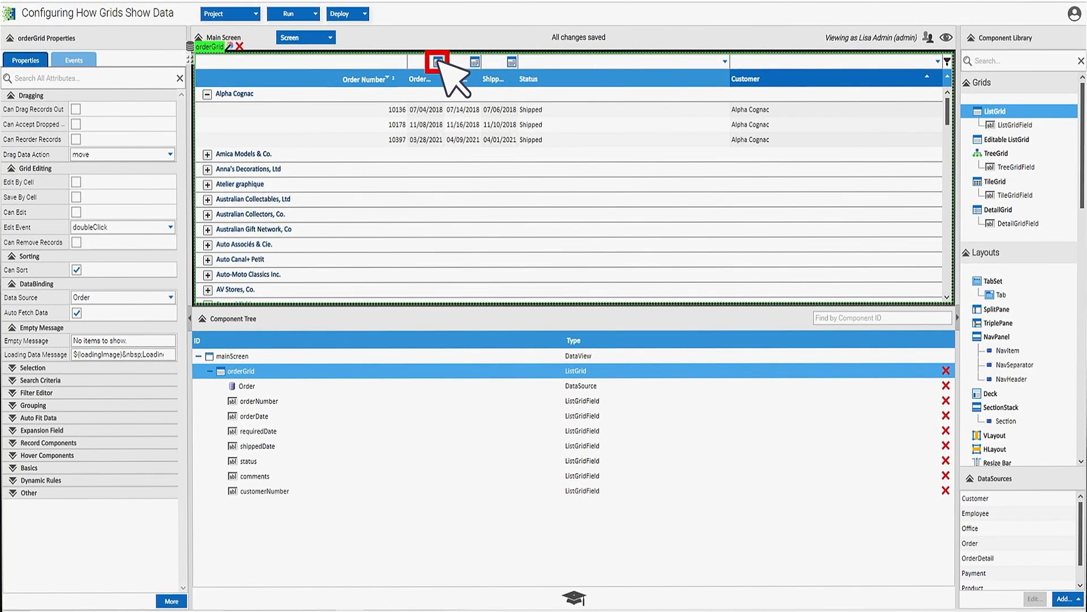
Filter the orders by order date with a range from 12 months ago to Today.
{"action": "left_click", "coordinate": [438, 61]}
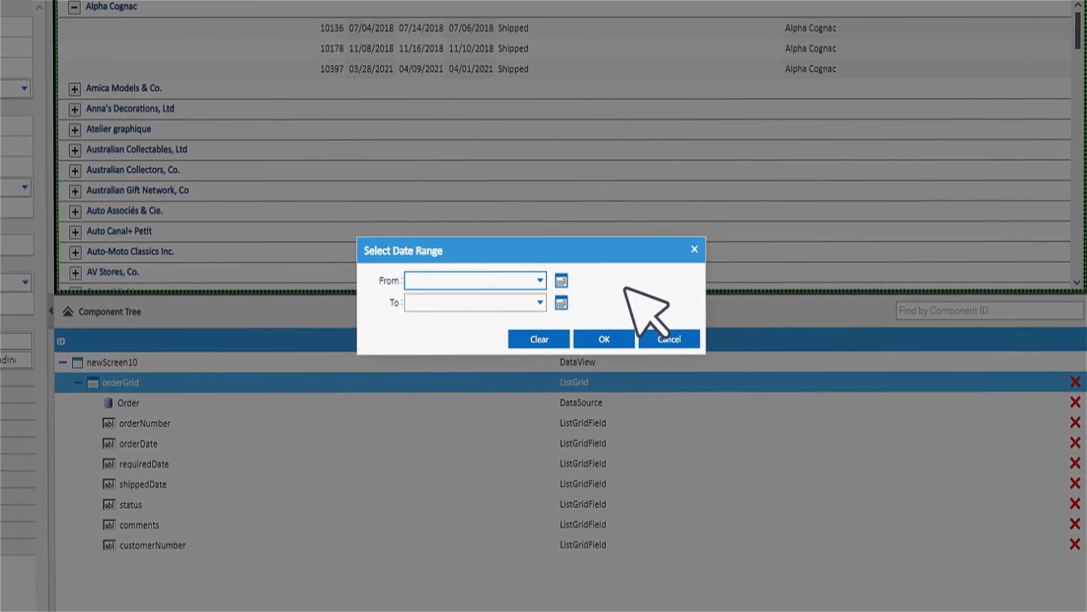
{"action": "left_click", "coordinate": [539, 279]}
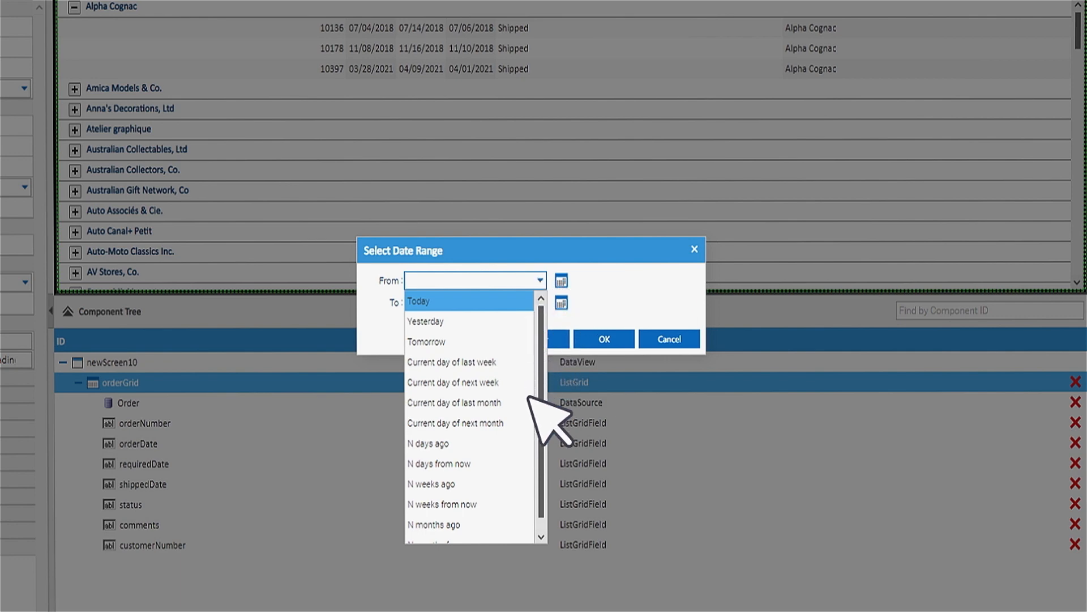
{"action": "left_click", "coordinate": [519, 522]}
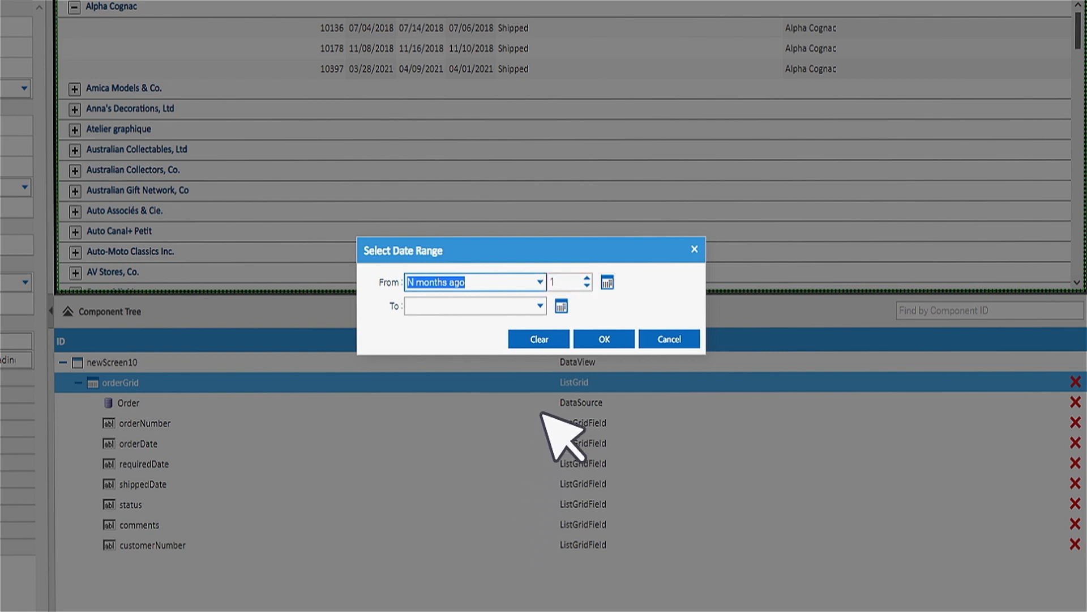
{"action": "left_click", "coordinate": [569, 281]}
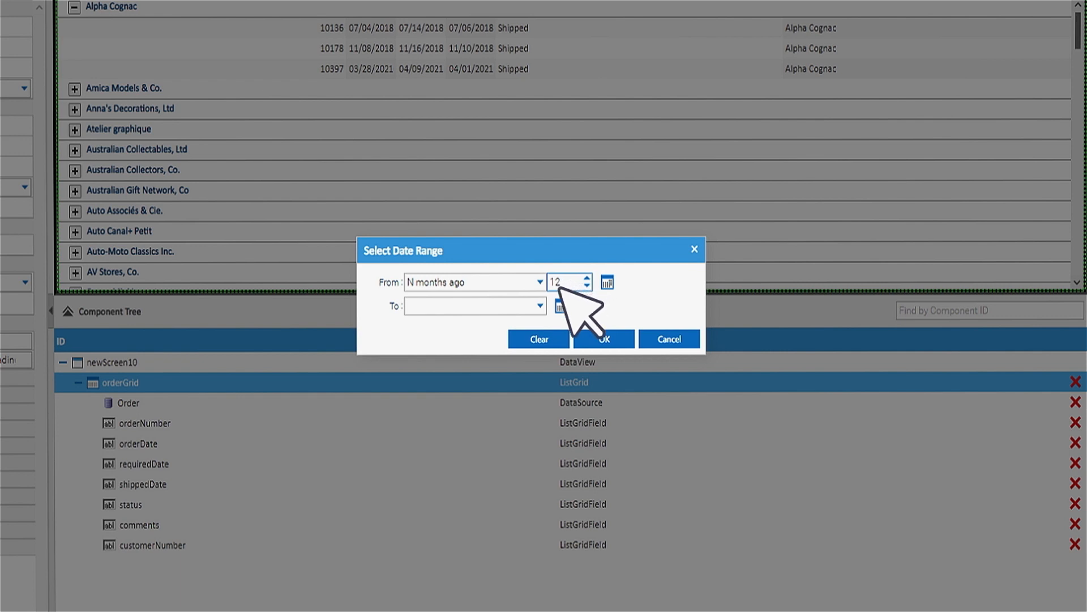
{"action": "left_click", "coordinate": [539, 303]}
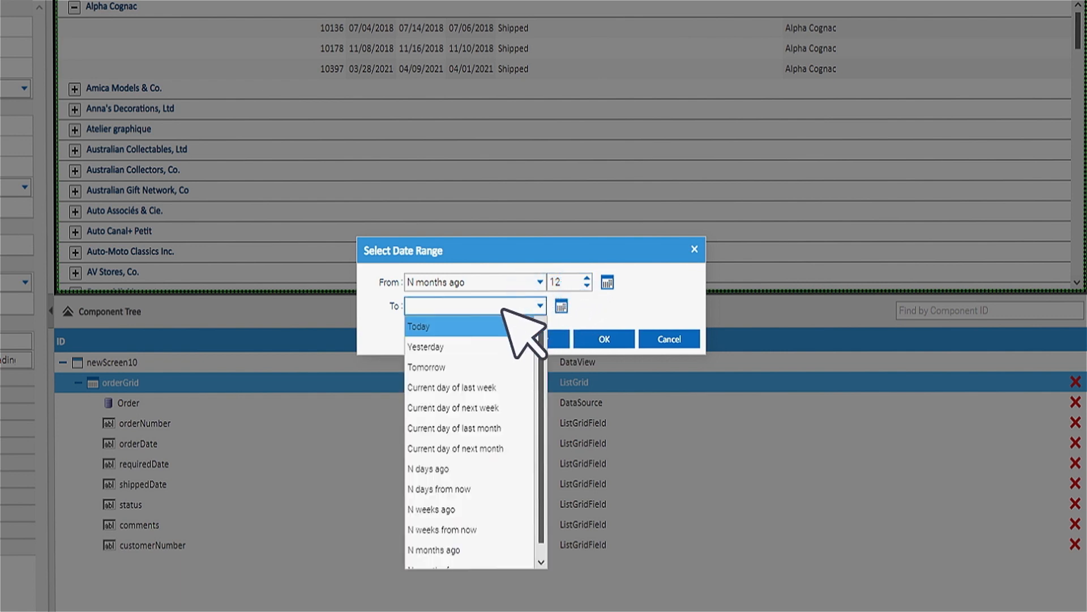
{"action": "left_click", "coordinate": [442, 325]}
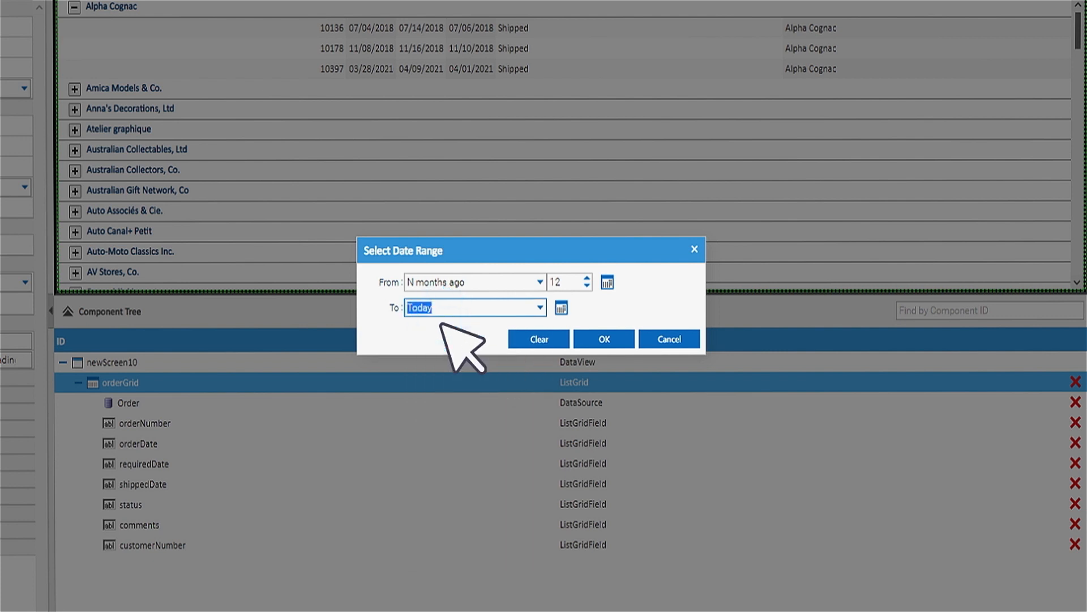
{"action": "left_click", "coordinate": [614, 339]}
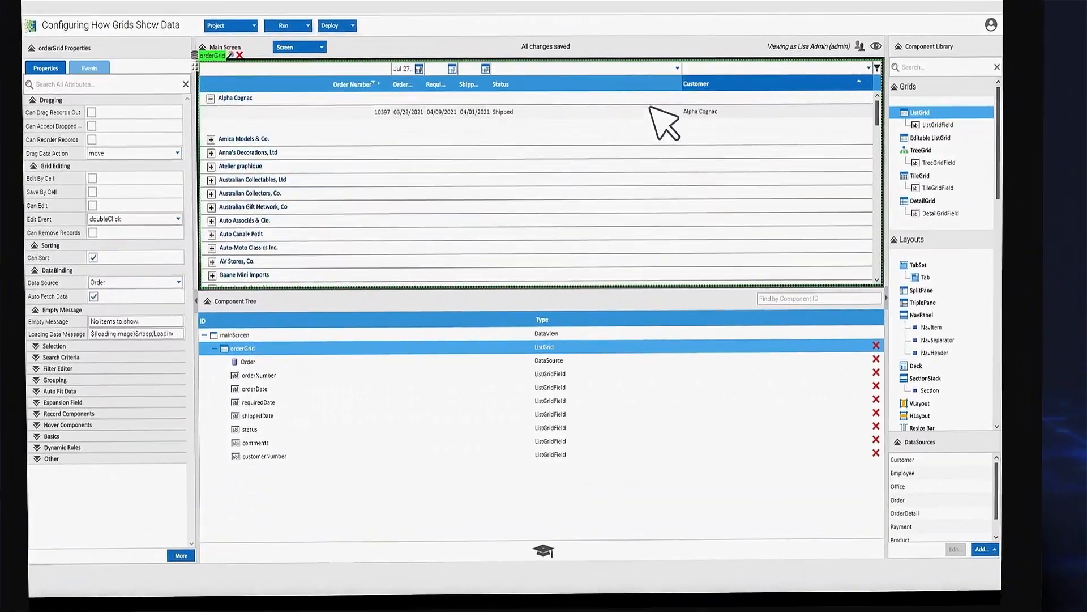
Add and save an advanced filter criterion on the order grid requiring Customer not equal to Alpha Cognac.
{"action": "left_click", "coordinate": [802, 85]}
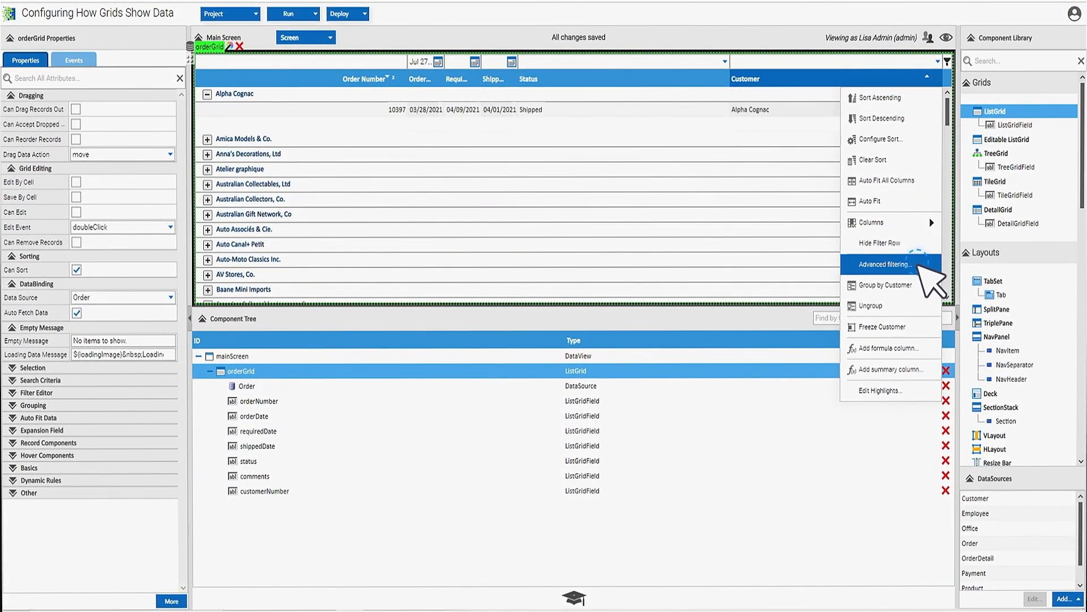
{"action": "left_click", "coordinate": [906, 264]}
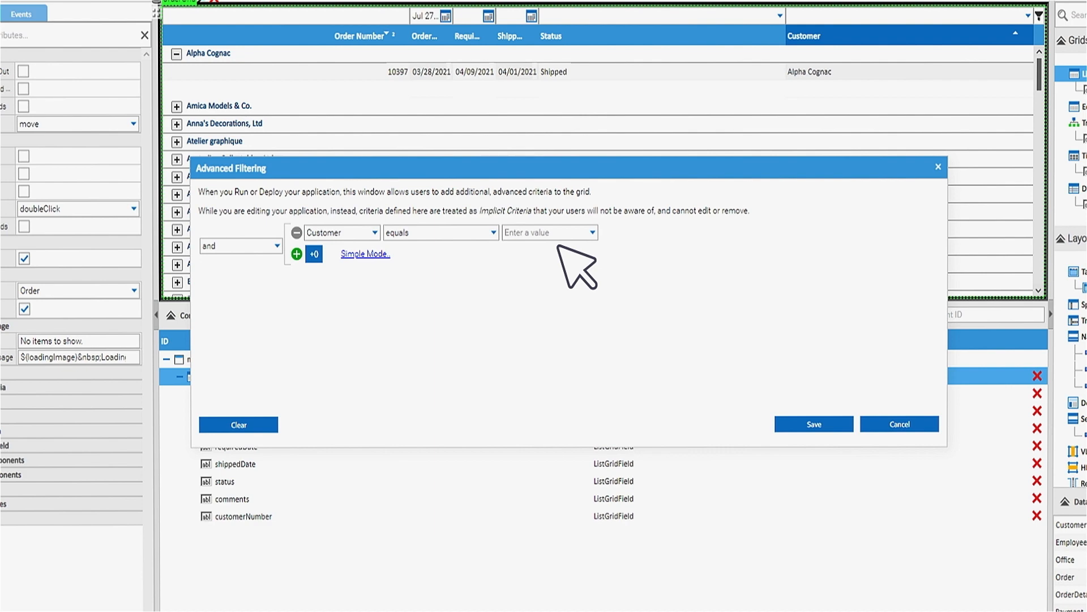
{"action": "left_click", "coordinate": [493, 232]}
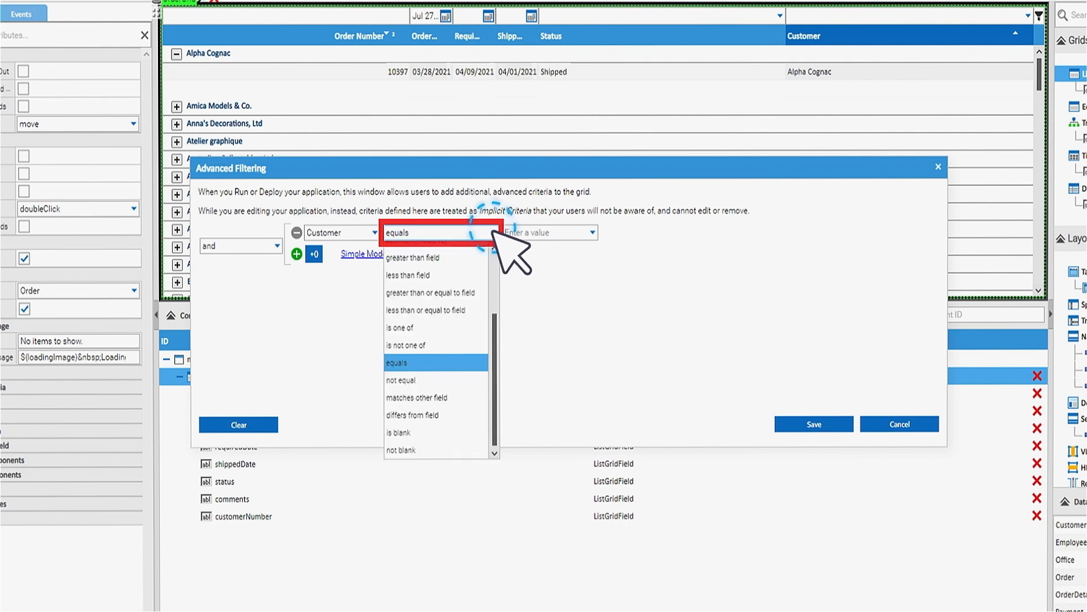
{"action": "left_click", "coordinate": [457, 381]}
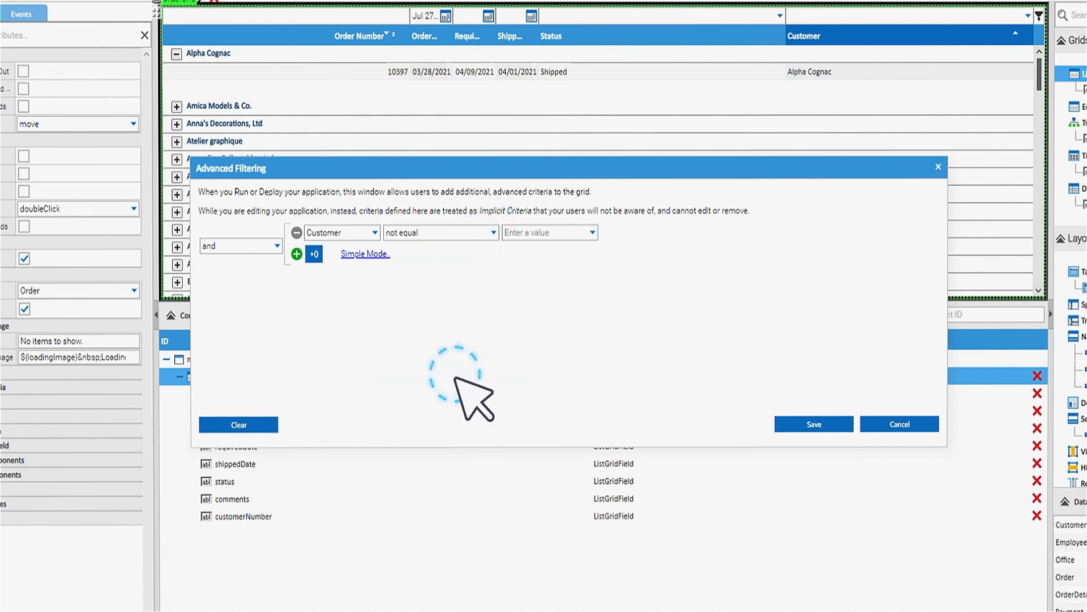
{"action": "left_click", "coordinate": [592, 231]}
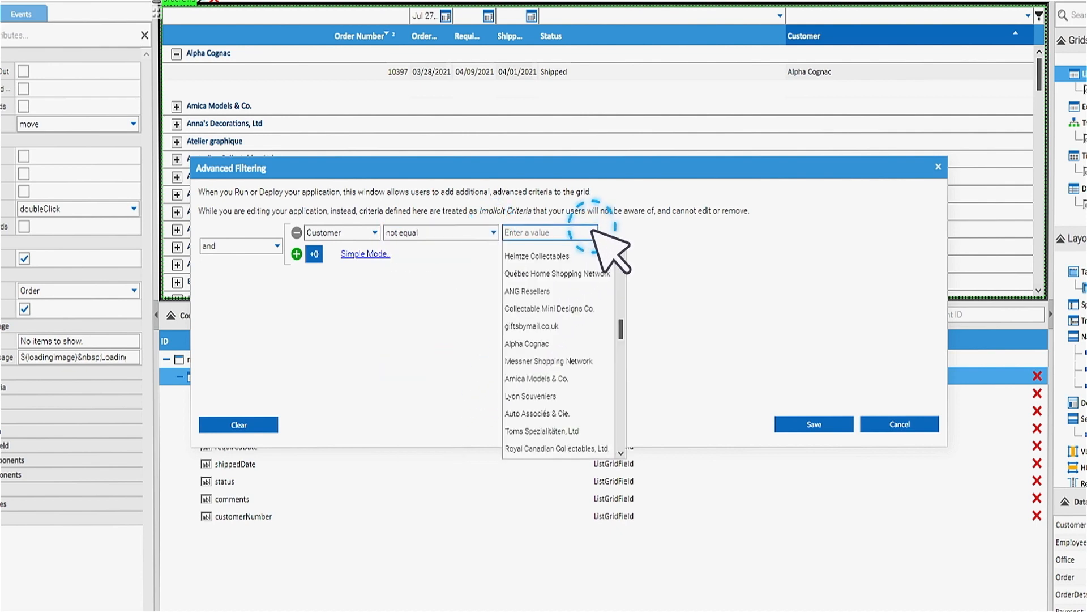
{"action": "left_click", "coordinate": [585, 343]}
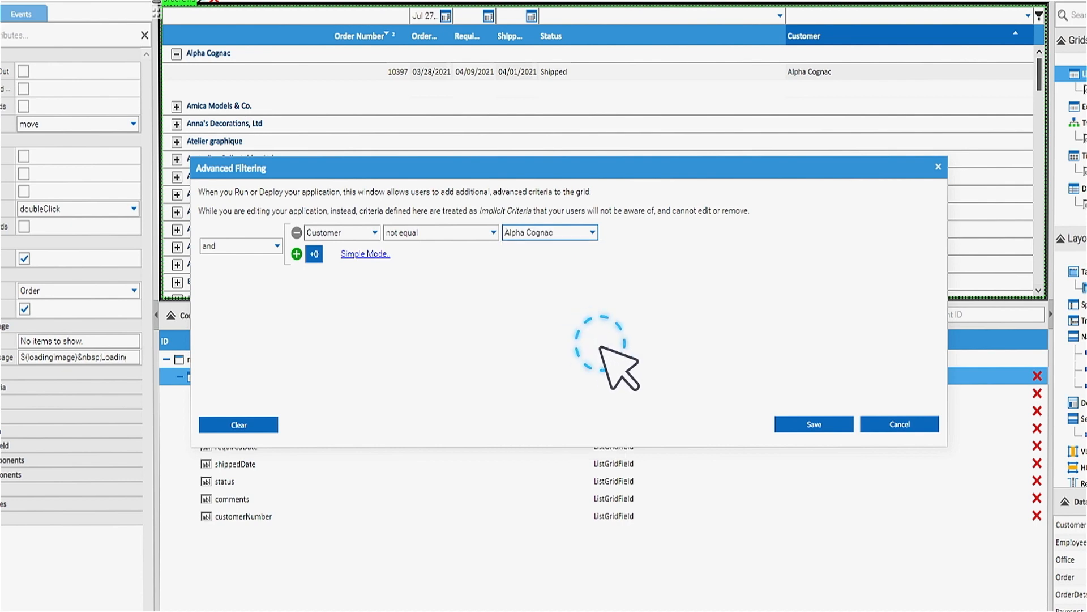
{"action": "left_click", "coordinate": [804, 424]}
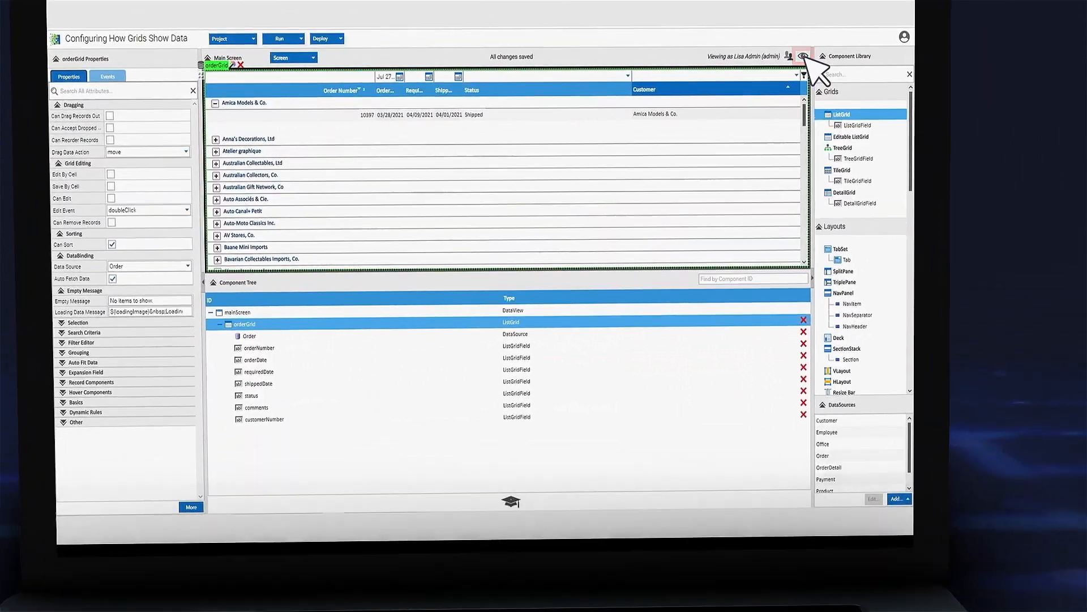
Preview the main screen, expand the customer groups from Anna's Decorations, Ltd through Australian Collectors, Co. to examine their orders, and exit the preview.
{"action": "left_click", "coordinate": [718, 68]}
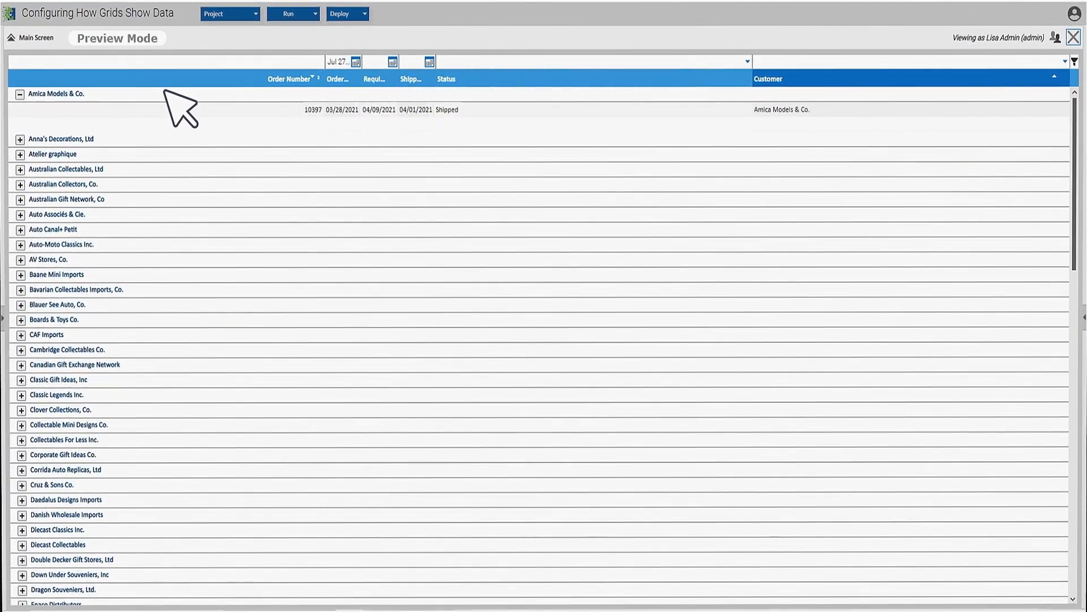
{"action": "left_click", "coordinate": [20, 139]}
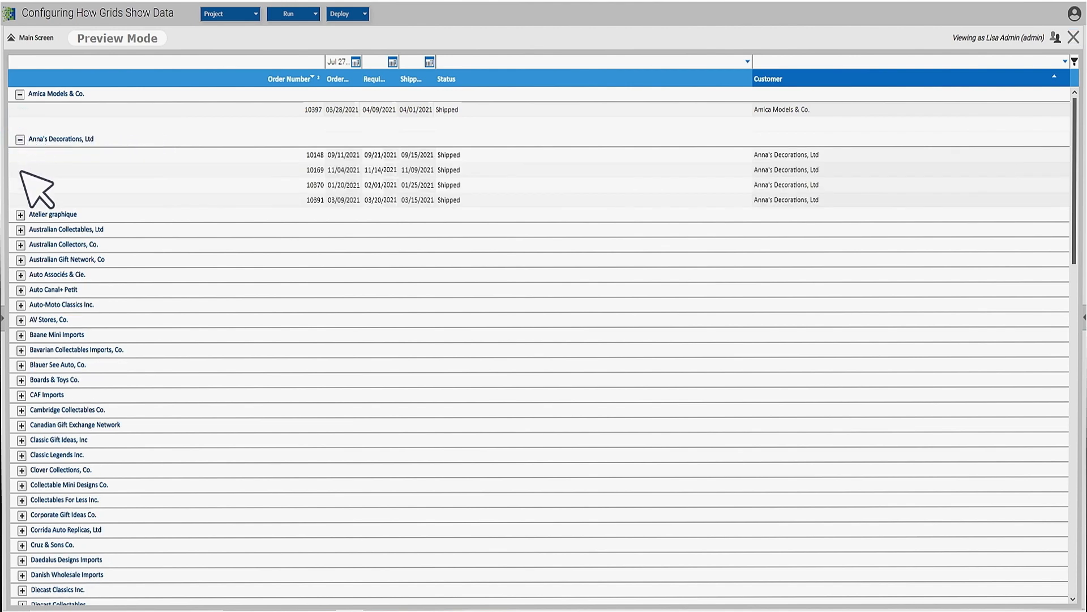
{"action": "left_click", "coordinate": [20, 215]}
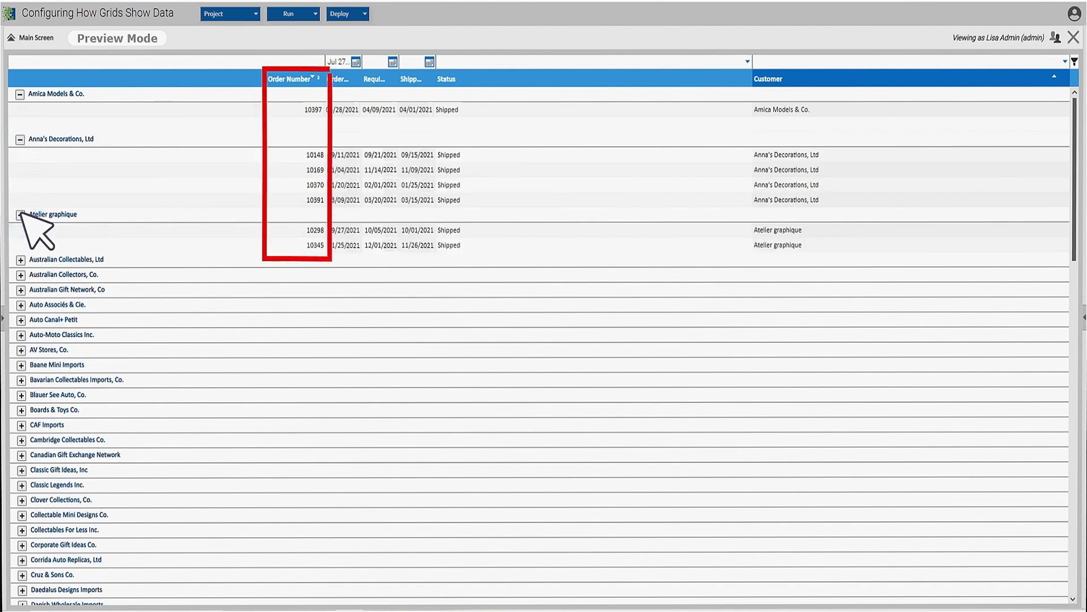
{"action": "left_click", "coordinate": [21, 260]}
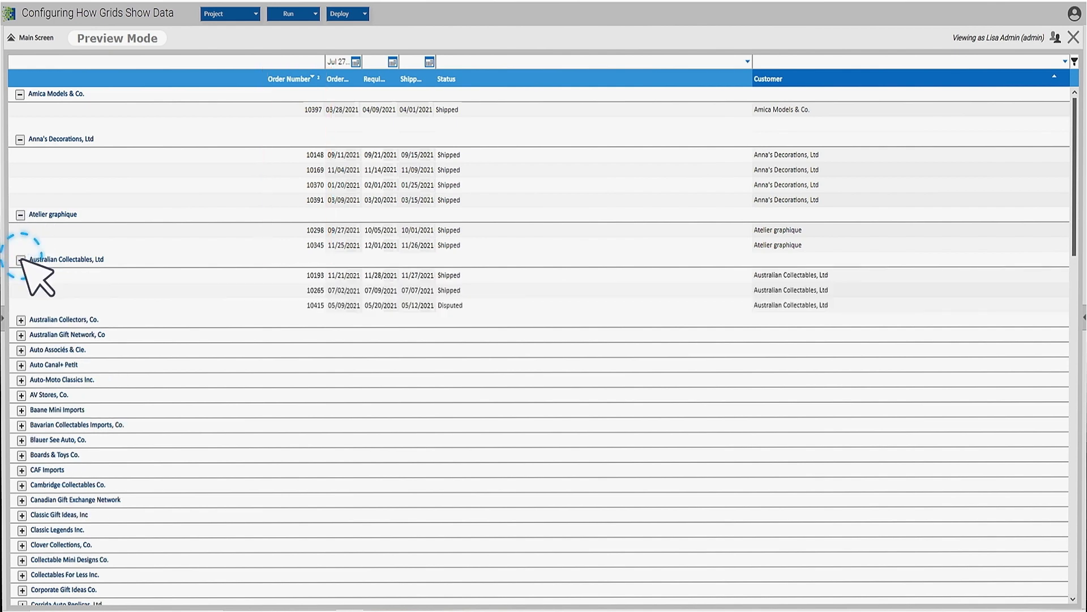
{"action": "left_click", "coordinate": [21, 321]}
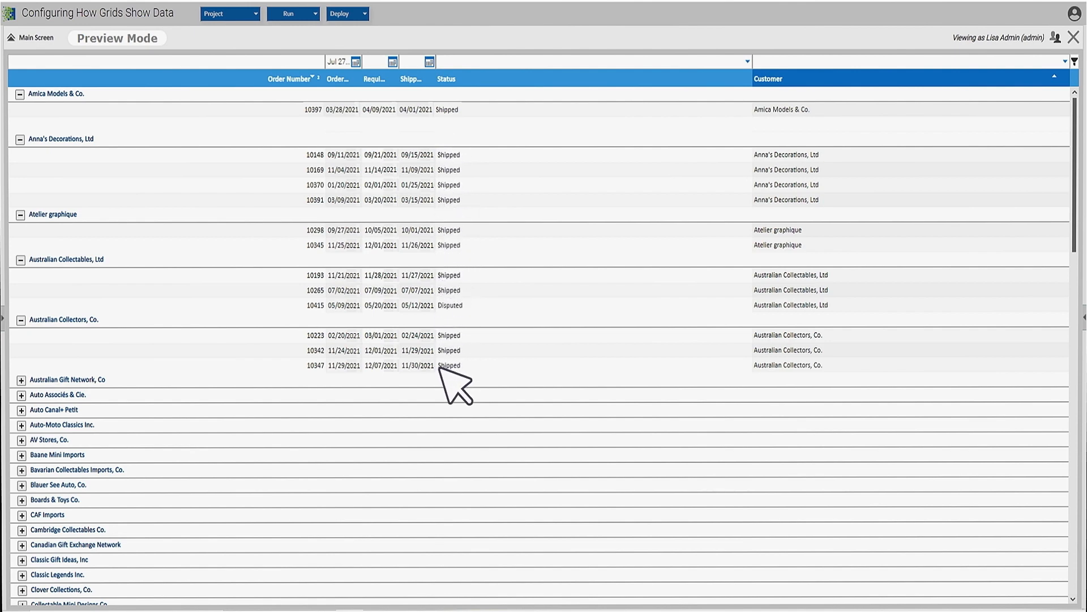
{"action": "left_click", "coordinate": [1073, 37]}
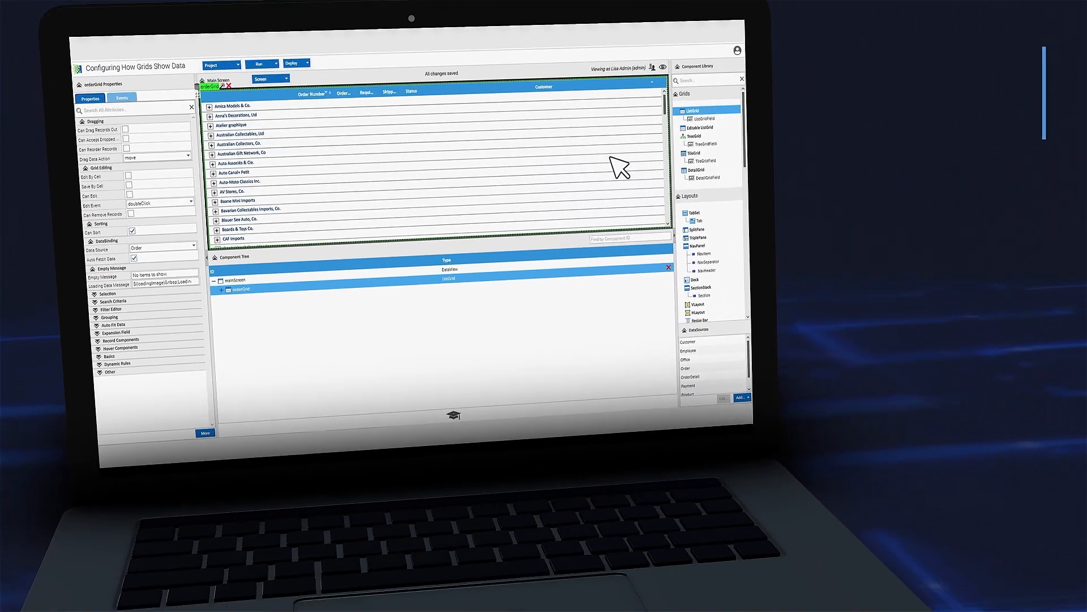